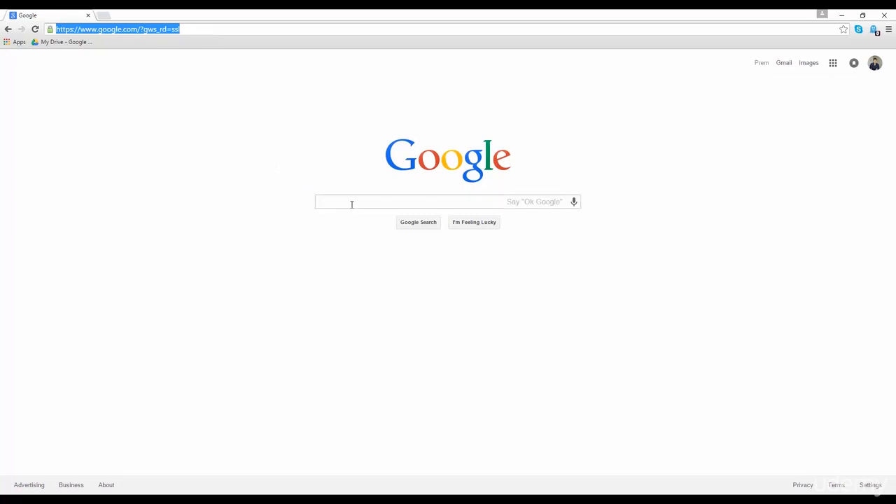
# - Search Google for 'visual studio express for web' using the autocomplete suggestion
pyautogui.click(353, 202)
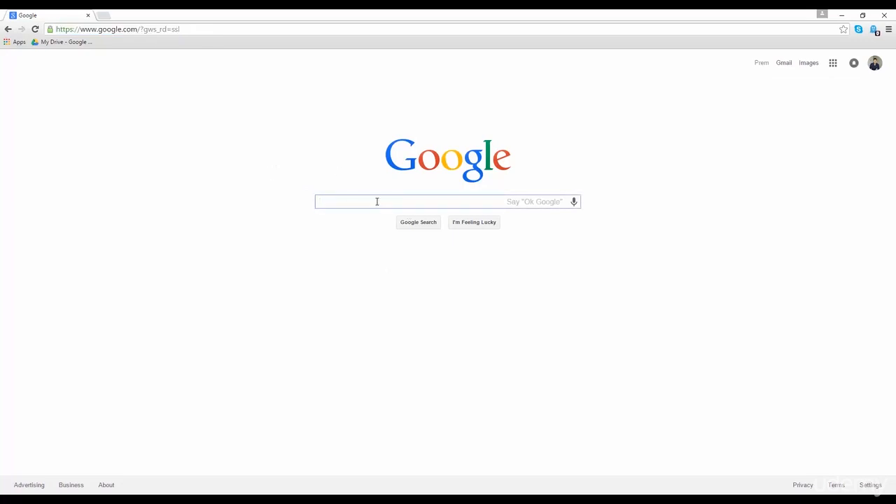
pyautogui.write('visua')
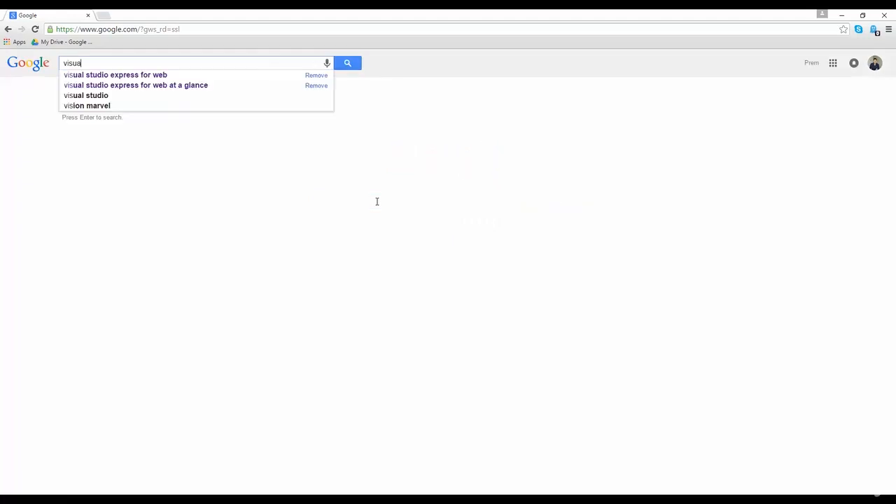
pyautogui.write('l stu')
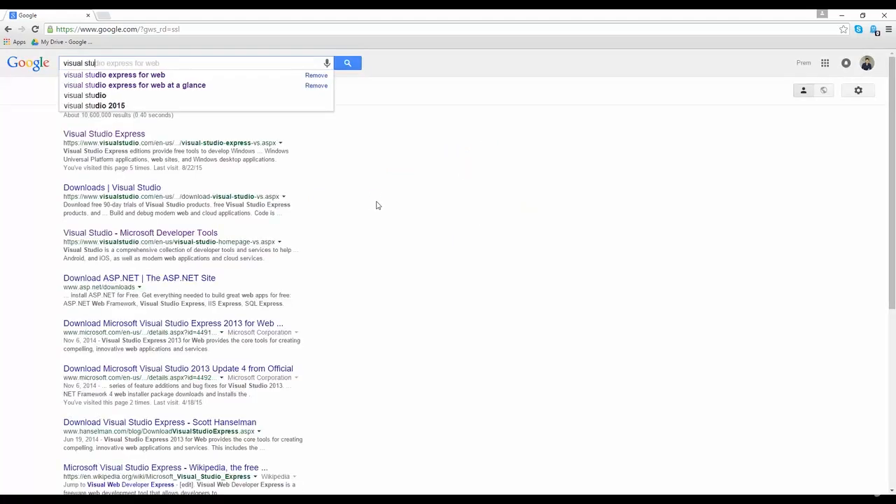
pyautogui.press('Down')
pyautogui.press('Return')
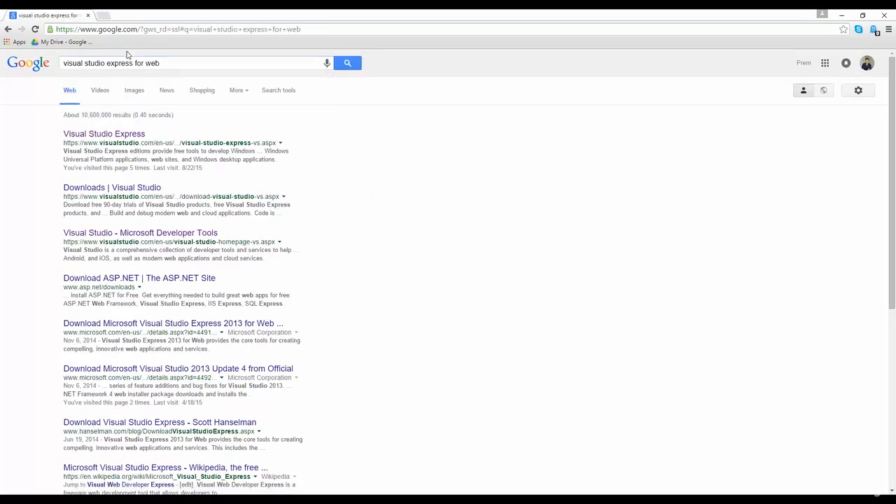
# - Download vs_community.exe from the Visual Studio Express page, run it, and minimize Chrome
pyautogui.click(104, 139)
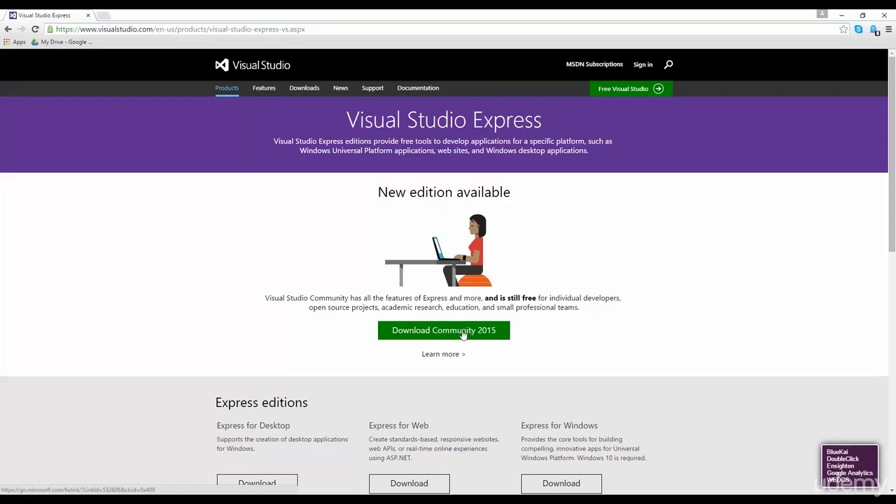
pyautogui.click(463, 335)
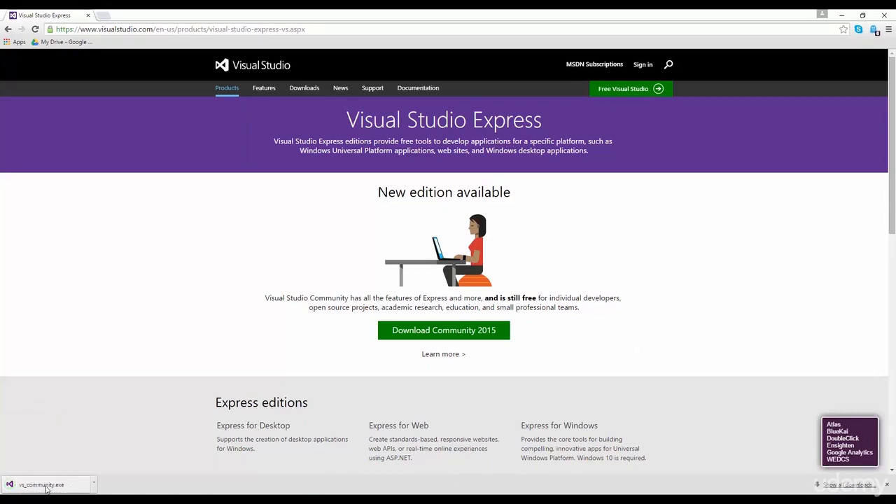
pyautogui.click(46, 487)
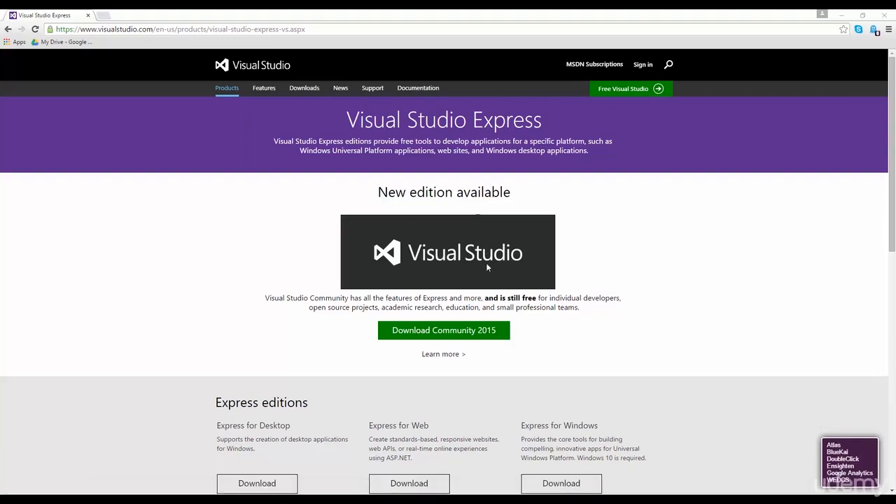
pyautogui.click(842, 16)
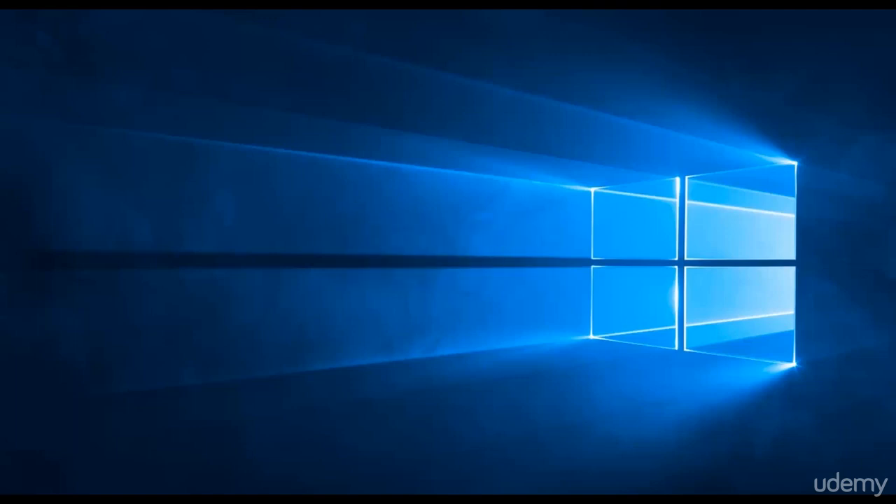
# - Run a Custom Visual Studio Community 2015 install that includes Microsoft Web Developer Tools
pyautogui.moveTo(399, 90); pyautogui.dragTo(530, 93)
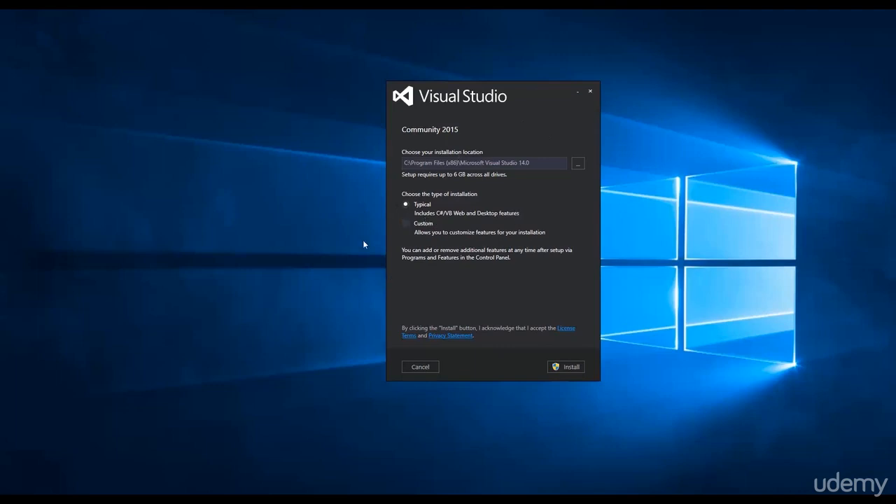
pyautogui.click(406, 225)
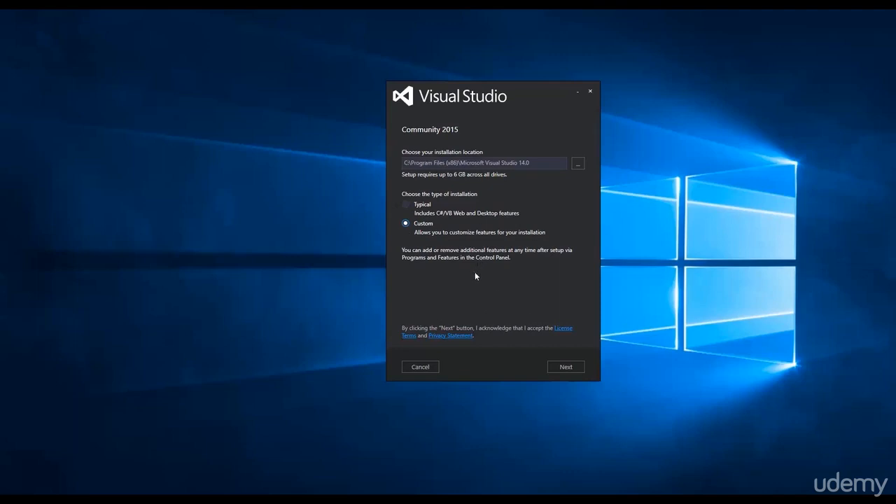
pyautogui.click(565, 367)
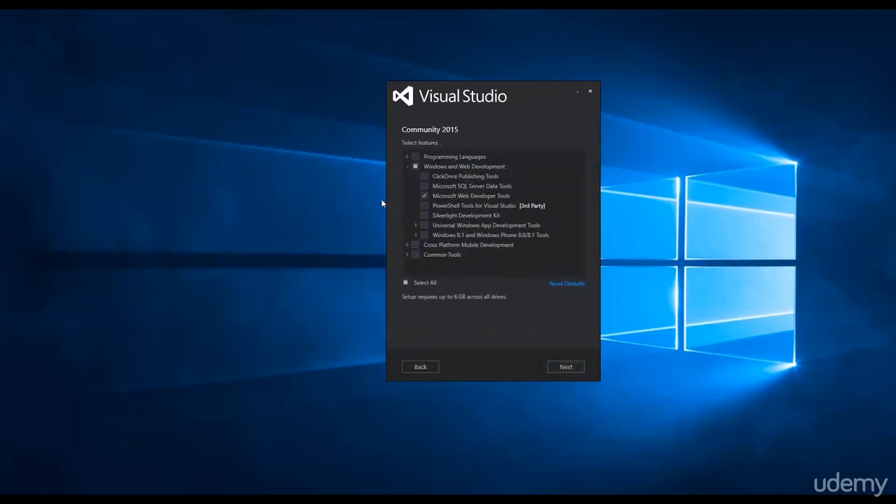
pyautogui.moveTo(457, 199)
pyautogui.click(565, 367)
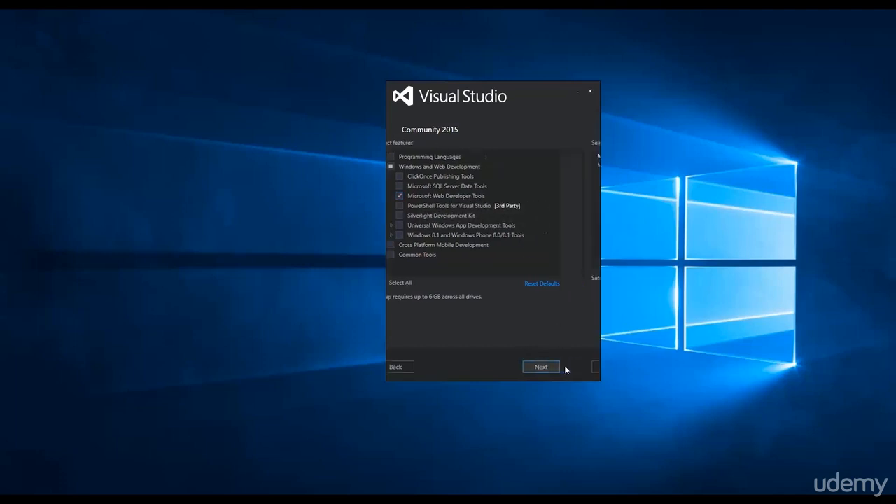
pyautogui.click(572, 367)
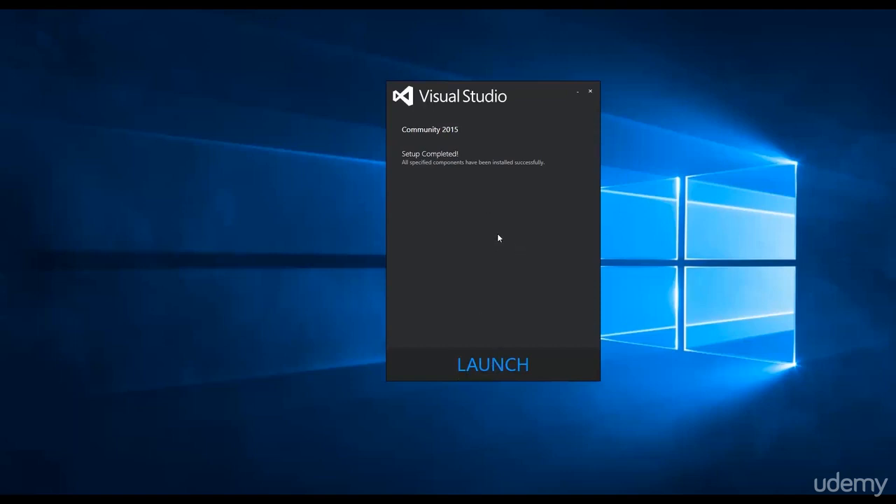
# - Launch Visual Studio and dismiss the missing settings file warning to reach the Start Page
pyautogui.click(506, 372)
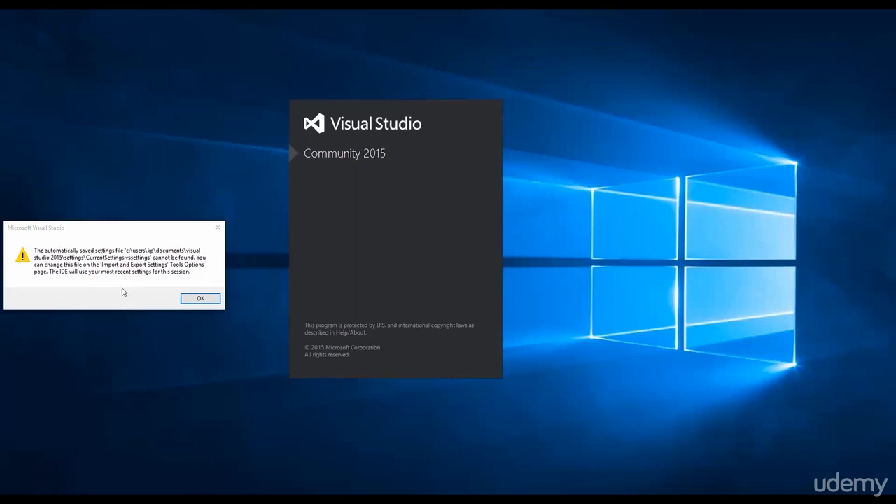
pyautogui.click(186, 298)
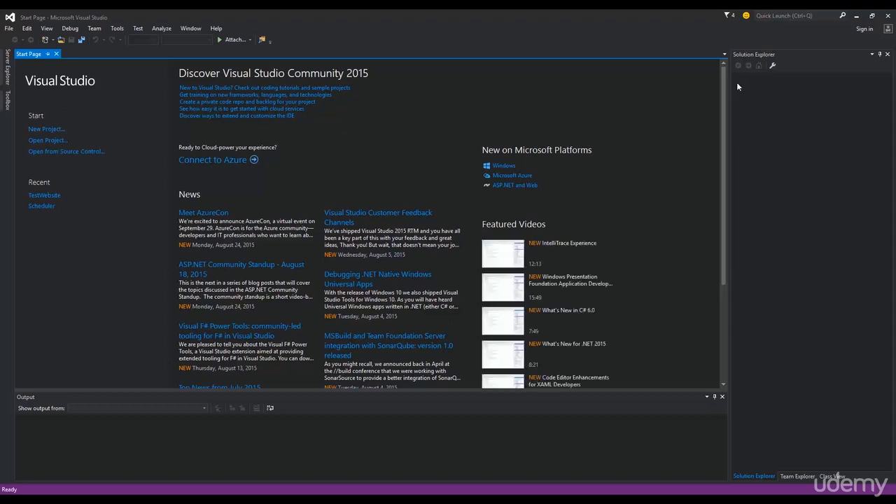
# - Open the New Web Site dialog from File > New > Web Site
pyautogui.click(9, 29)
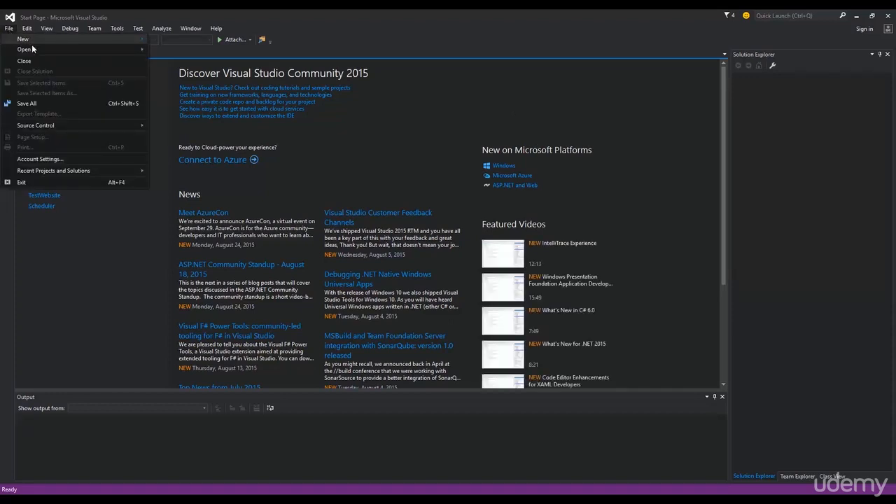
pyautogui.moveTo(55, 49)
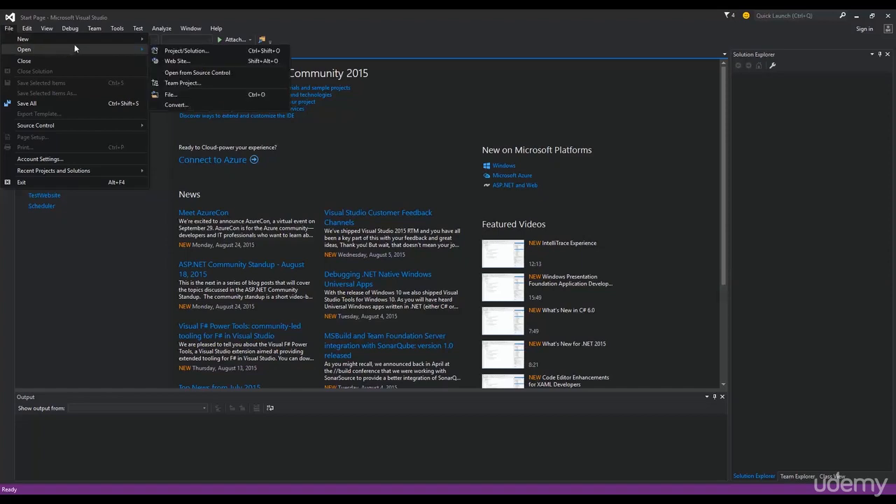
pyautogui.moveTo(86, 40)
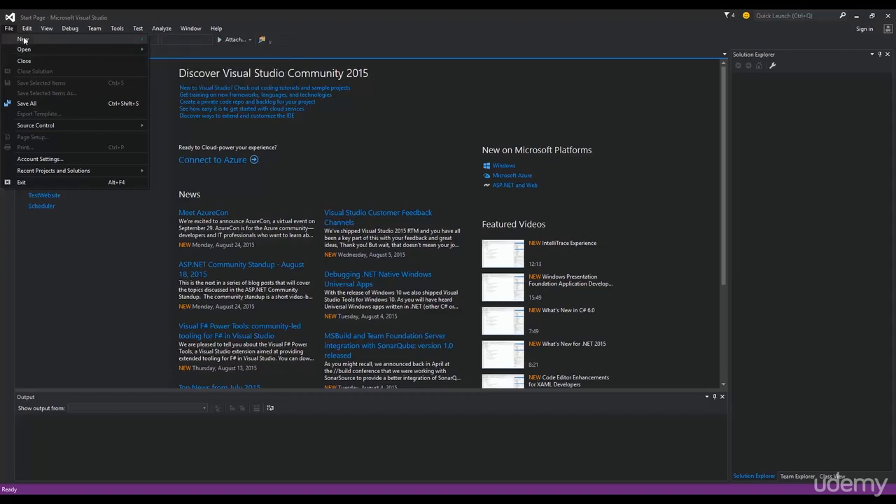
pyautogui.click(168, 51)
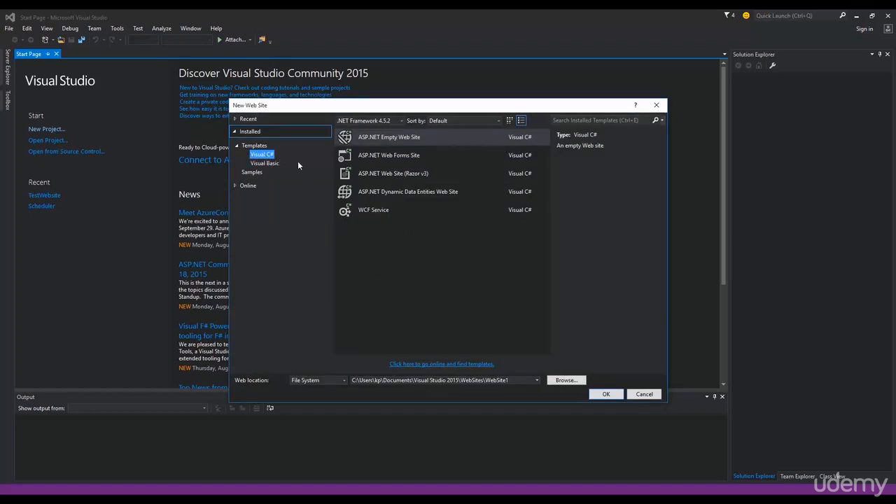
# - Rename WebSite1 to TestVisualStudio in the WebSites location path and create the empty site
pyautogui.click(515, 381)
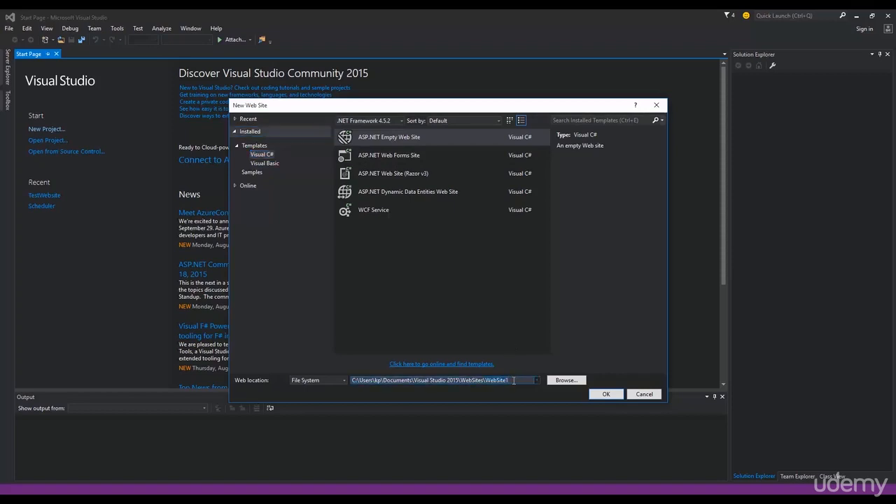
pyautogui.doubleClick(510, 380)
pyautogui.write('TestVisualStudio')
pyautogui.moveTo(350, 380); pyautogui.dragTo(511, 382)
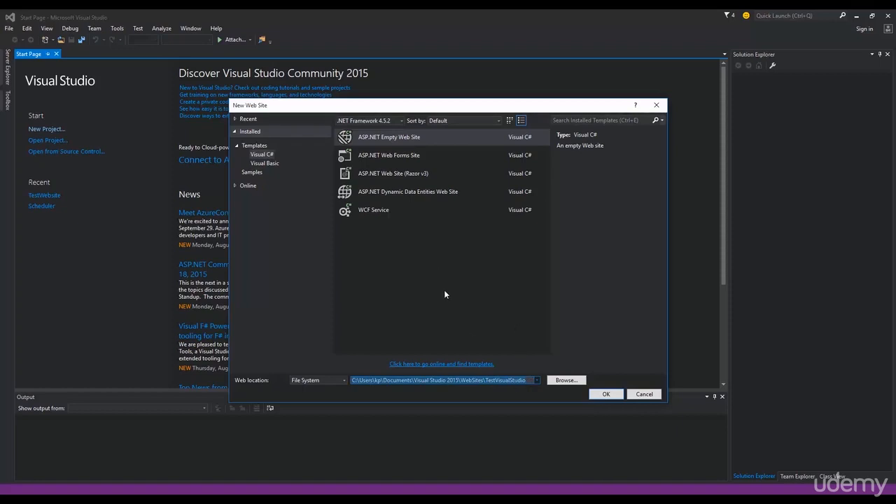
pyautogui.click(514, 380)
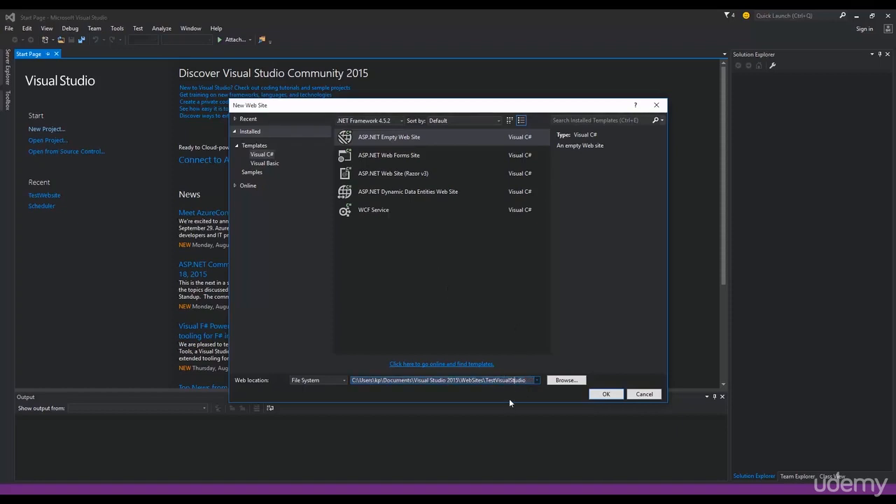
pyautogui.click(606, 395)
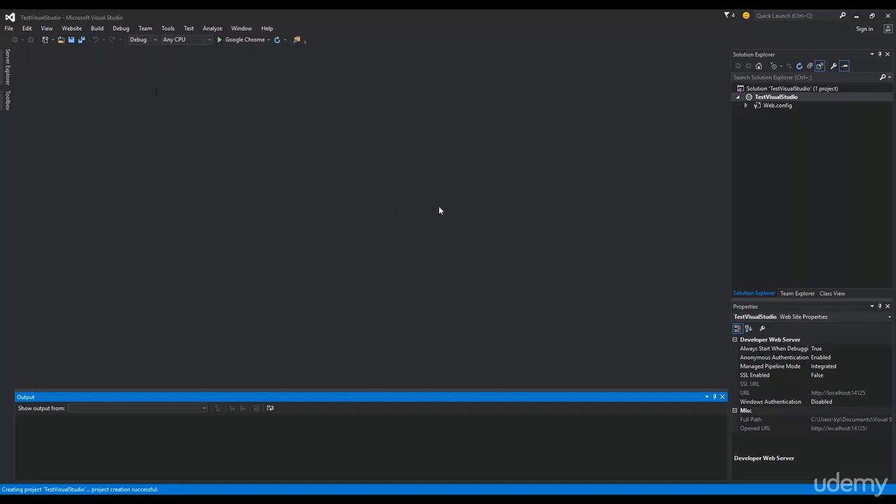
# - Focus Solution Explorer and the Output pane, then show Server Explorer
pyautogui.click(762, 54)
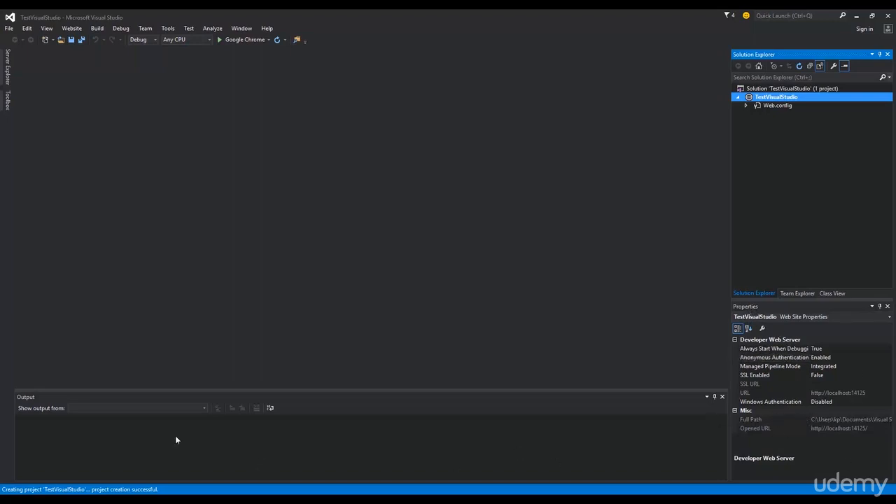
pyautogui.click(43, 398)
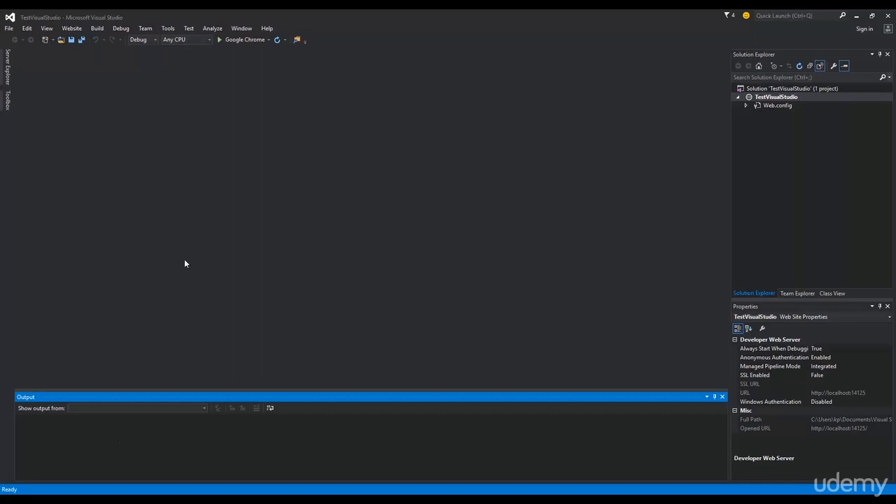
pyautogui.click(8, 69)
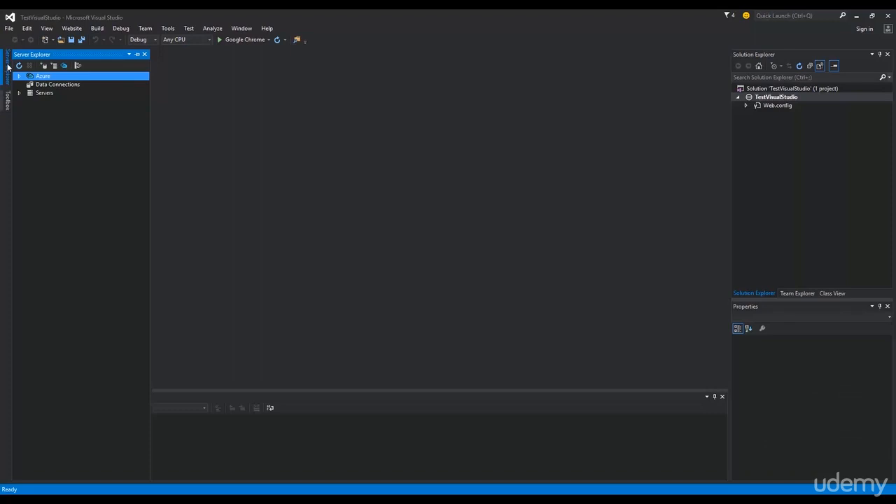
# - Toggle Server Explorer, check the empty Toolbox, then display the TestVisualStudio solution's properties
pyautogui.click(7, 67)
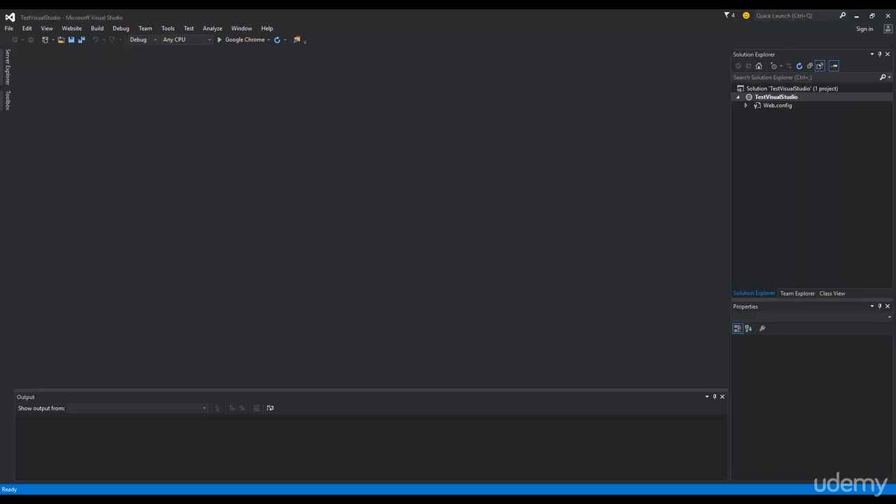
pyautogui.click(7, 67)
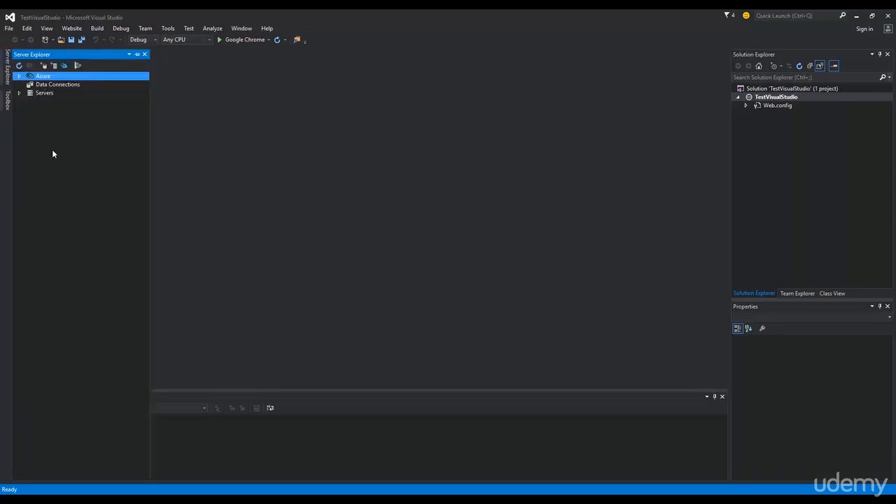
pyautogui.click(7, 100)
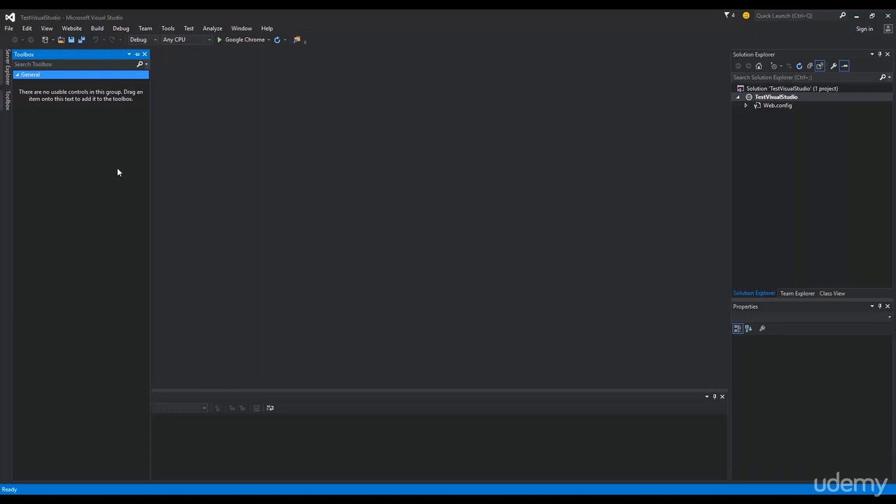
pyautogui.click(766, 151)
pyautogui.click(768, 88)
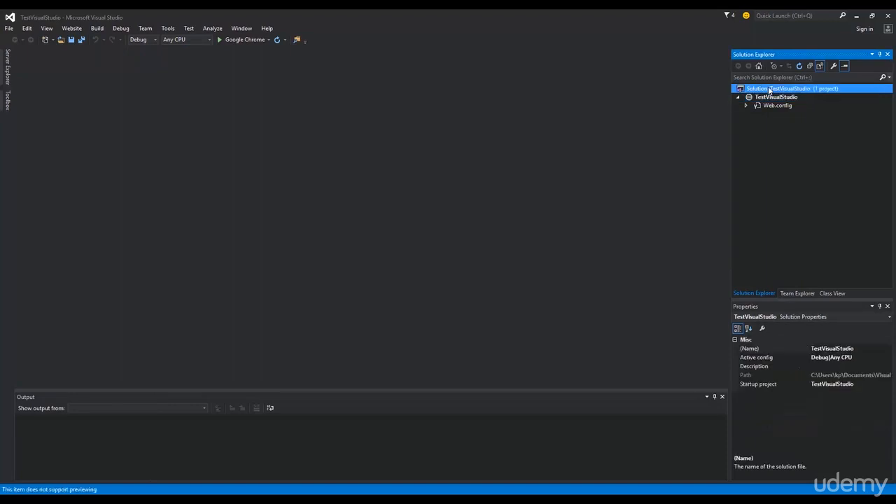
# - Add a Web Form named Default.aspx to the TestVisualStudio project through Add New Item
pyautogui.click(771, 97)
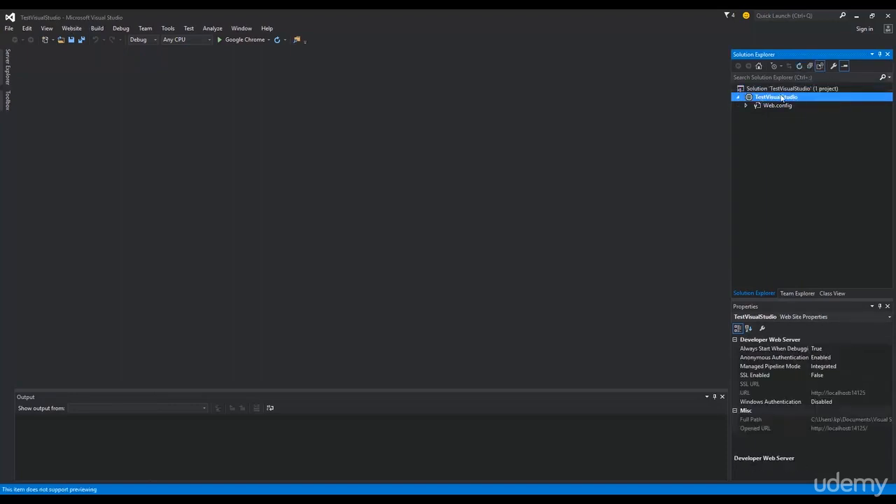
pyautogui.rightClick(780, 97)
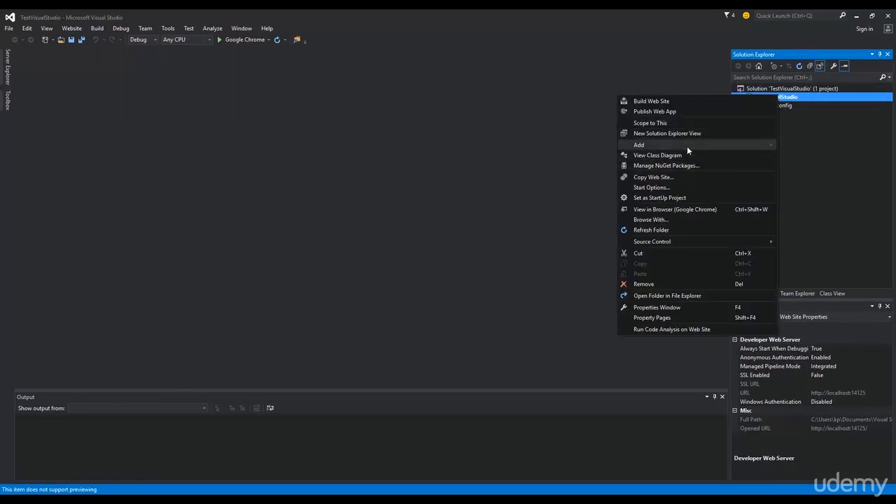
pyautogui.moveTo(752, 143)
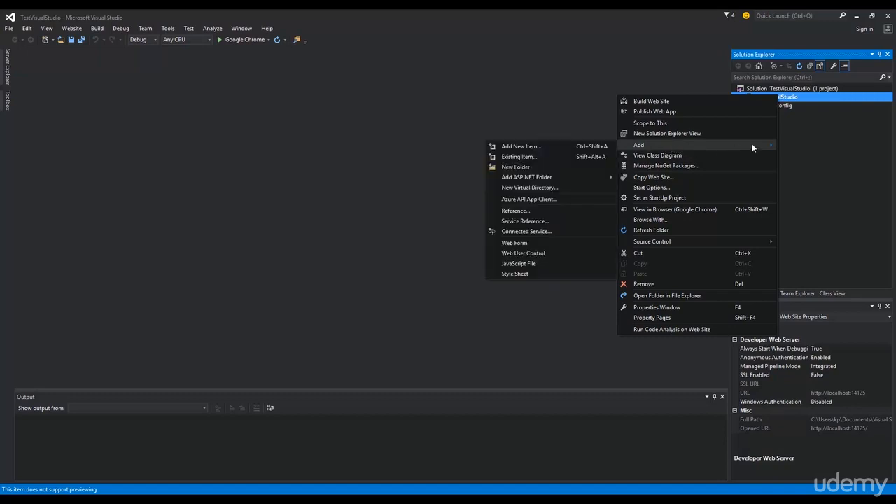
pyautogui.click(547, 148)
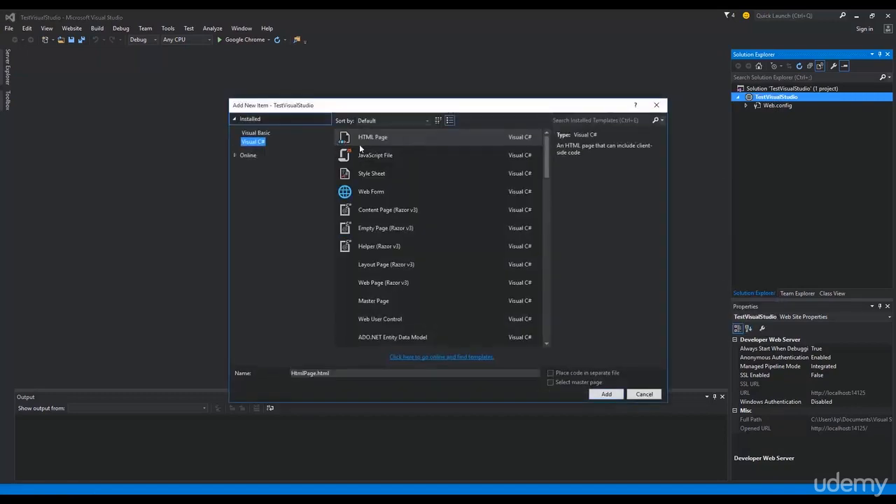
pyautogui.click(376, 195)
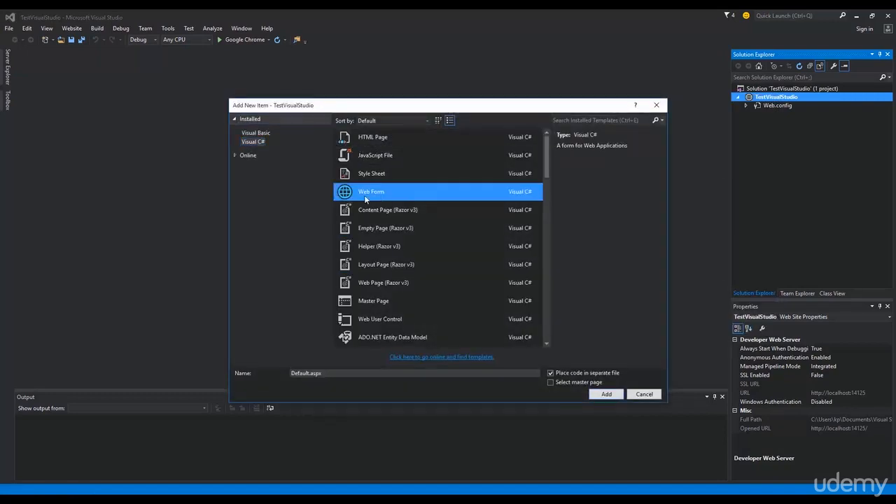
pyautogui.click(402, 376)
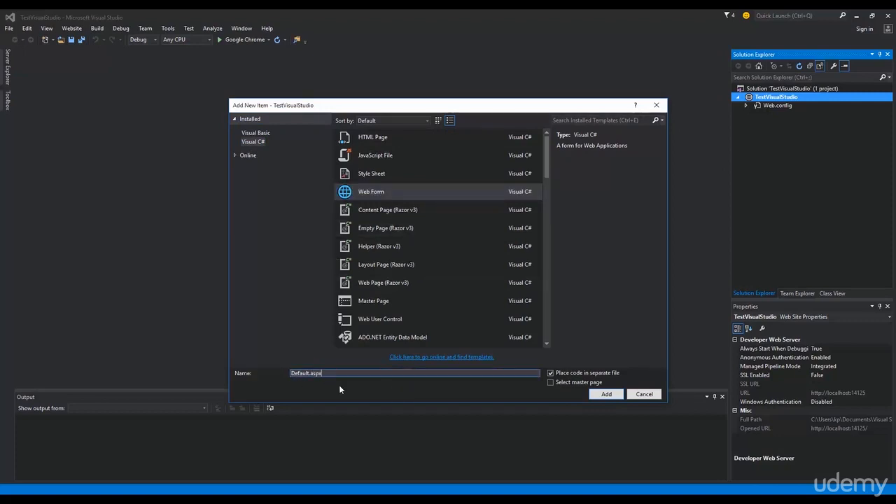
pyautogui.click(600, 394)
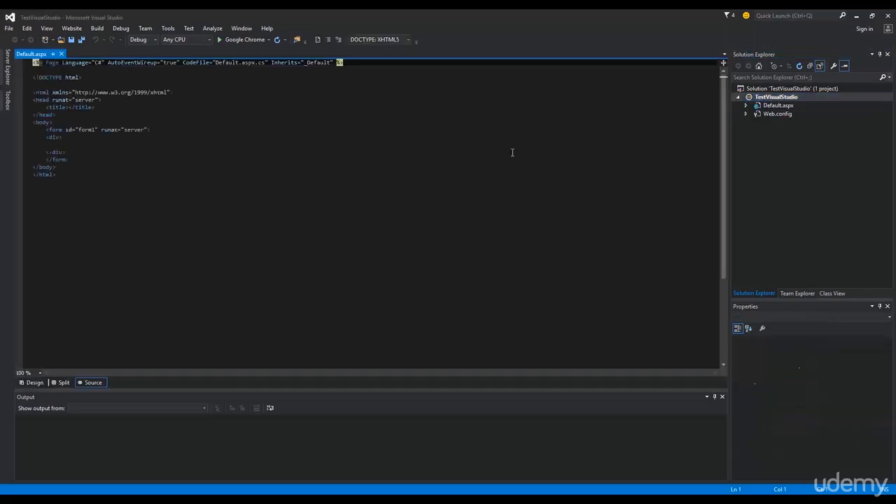
# - Indent the empty line inside Default.aspx's div and insert a Toolbox Button there as Button1
pyautogui.click(227, 174)
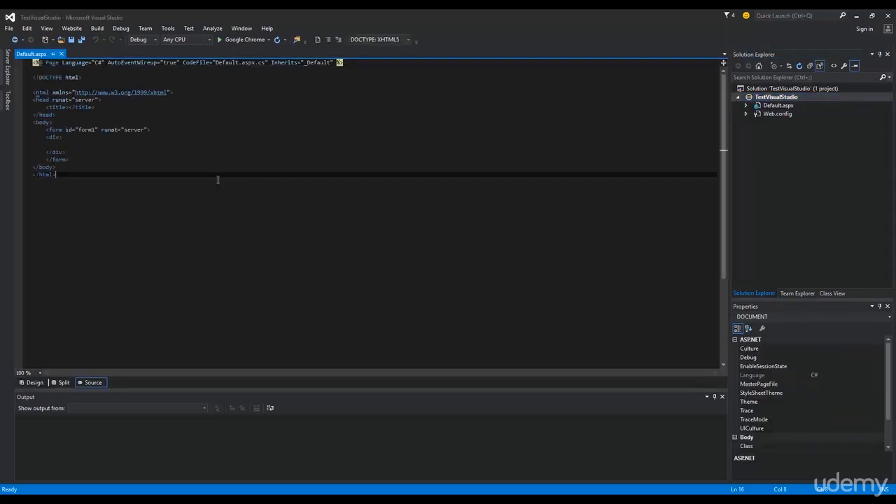
pyautogui.click(8, 102)
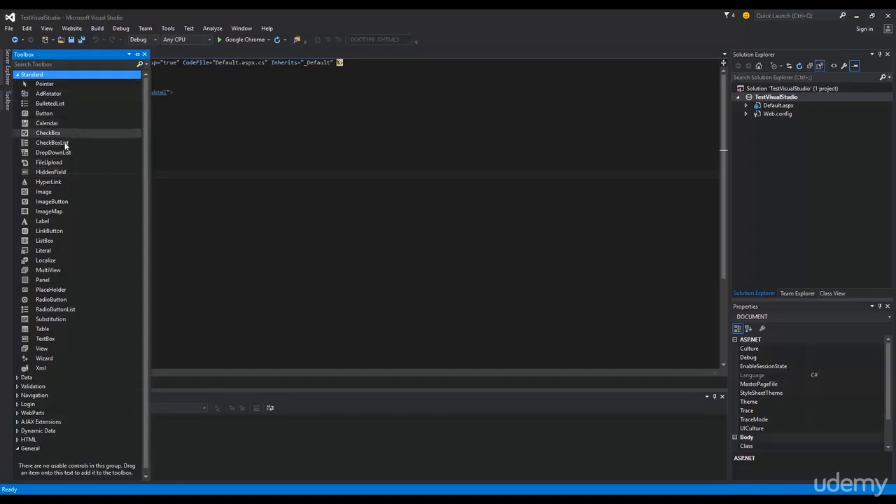
pyautogui.scroll(-1, 62, 170)
pyautogui.click(206, 145)
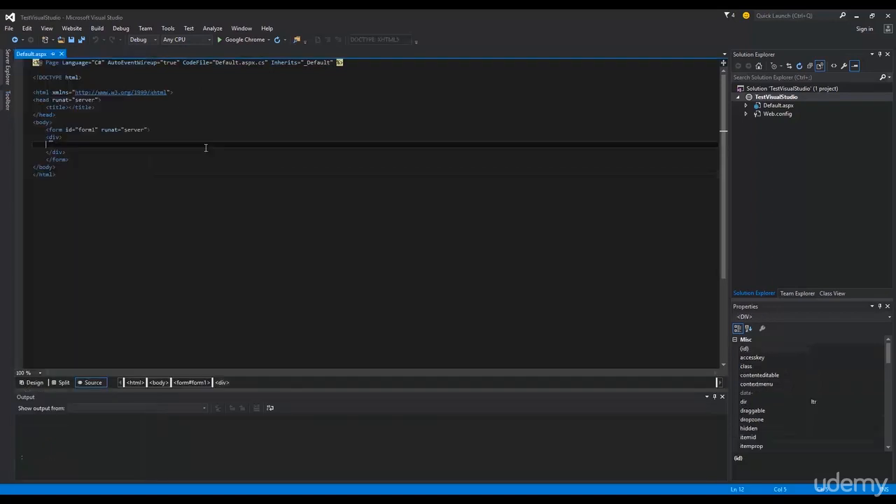
pyautogui.click(9, 102)
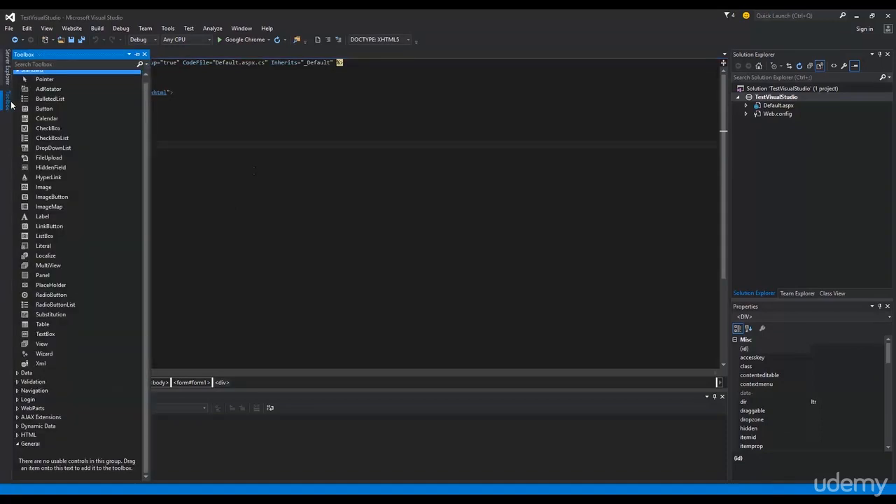
pyautogui.click(151, 129)
pyautogui.click(70, 145)
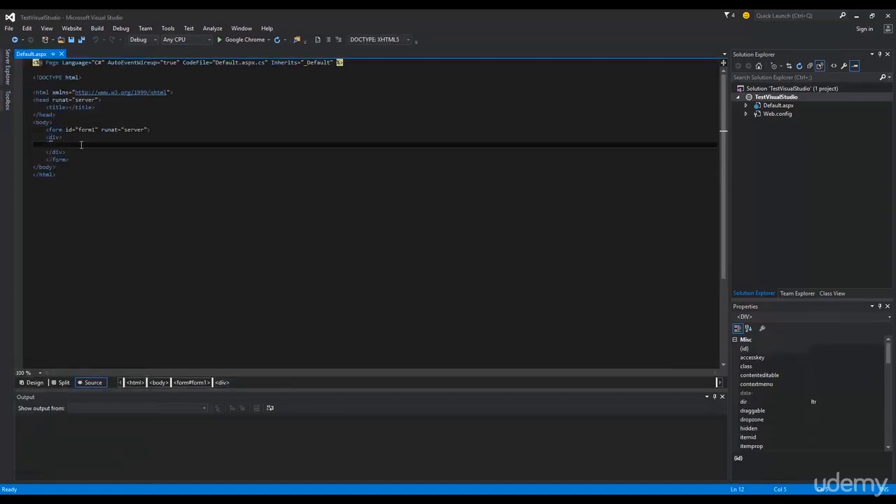
pyautogui.press('Tab')
pyautogui.click(6, 100)
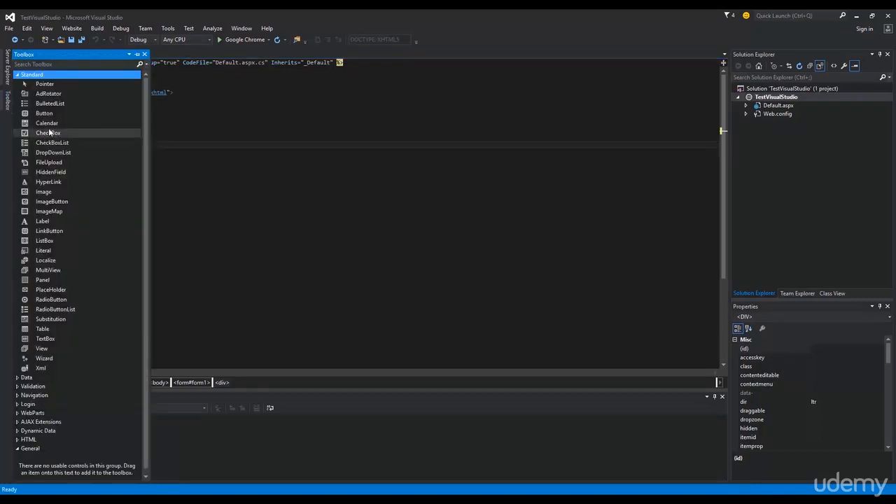
pyautogui.doubleClick(45, 113)
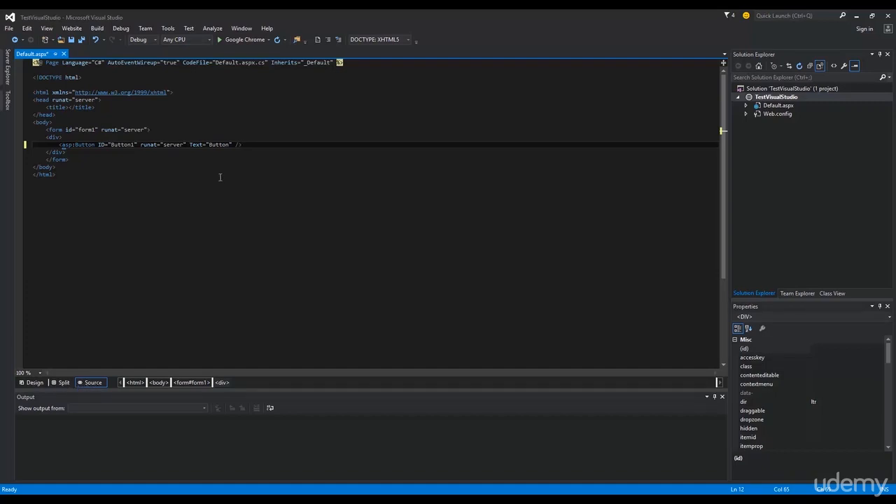
pyautogui.click(69, 383)
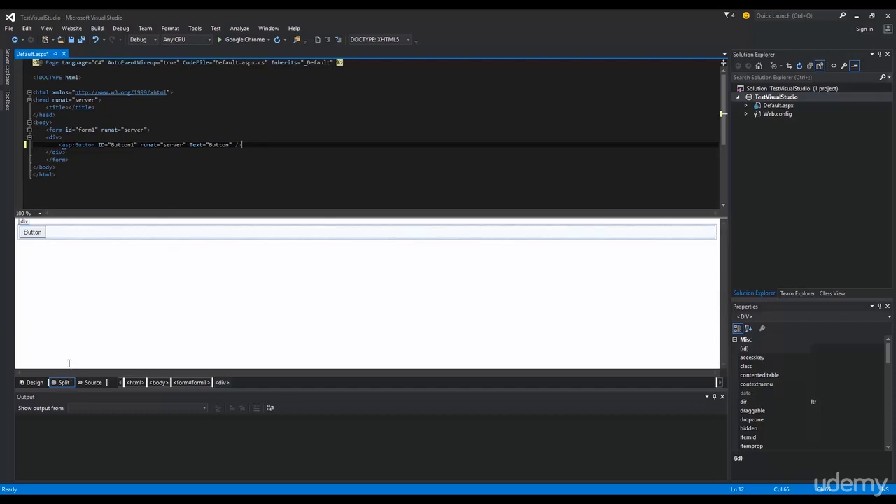
pyautogui.click(32, 383)
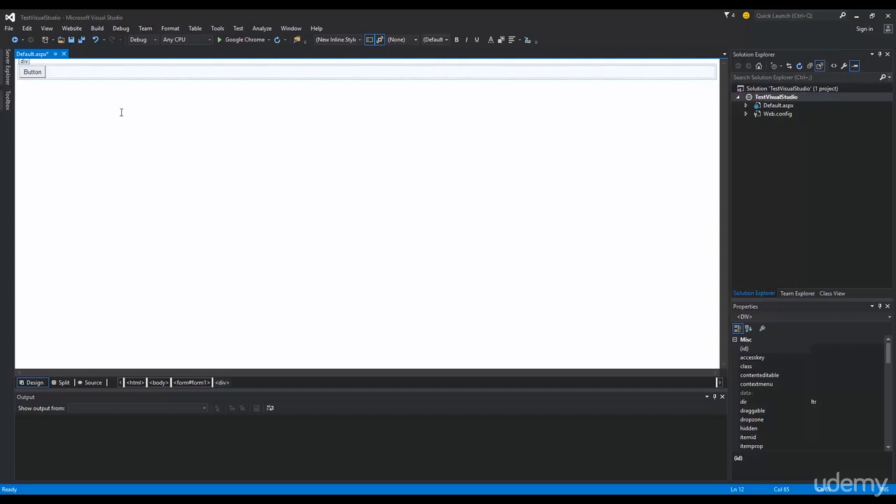
pyautogui.click(91, 382)
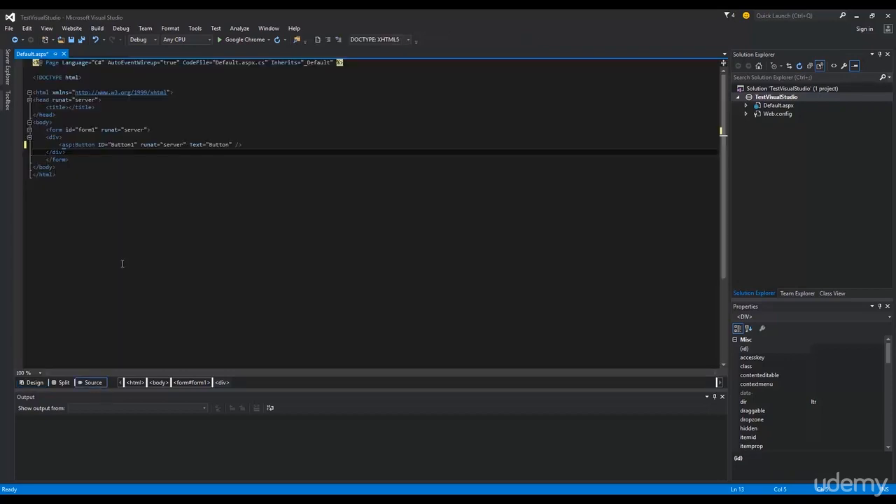
pyautogui.moveTo(60, 145); pyautogui.dragTo(105, 145)
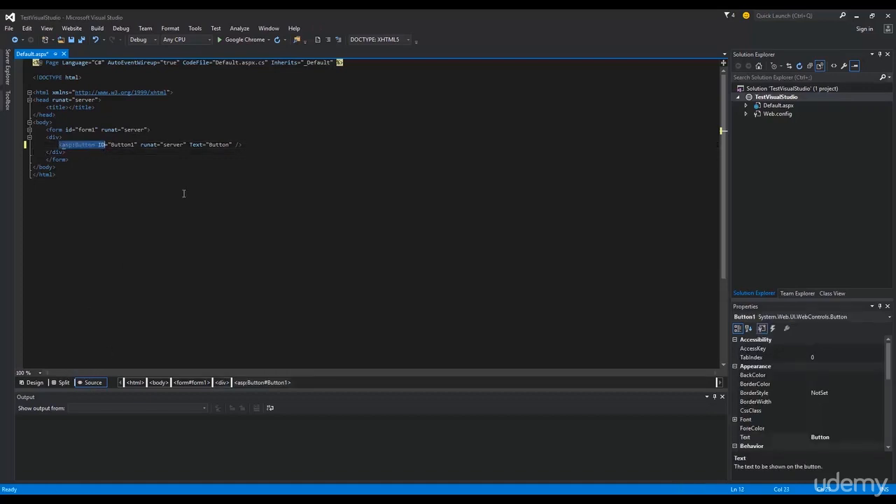
pyautogui.click(243, 143)
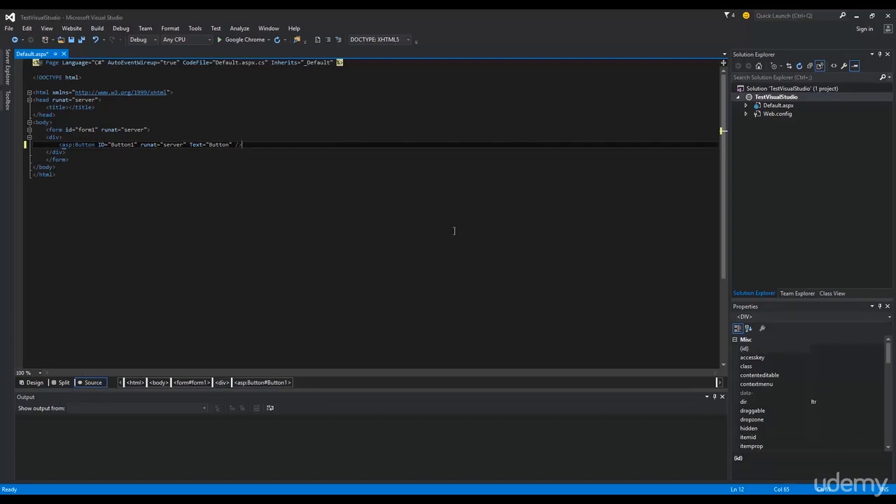
pyautogui.click(345, 214)
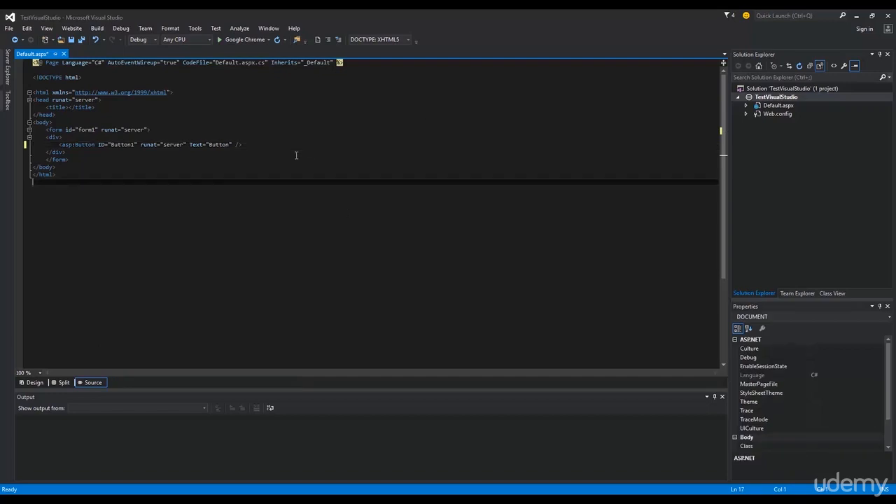